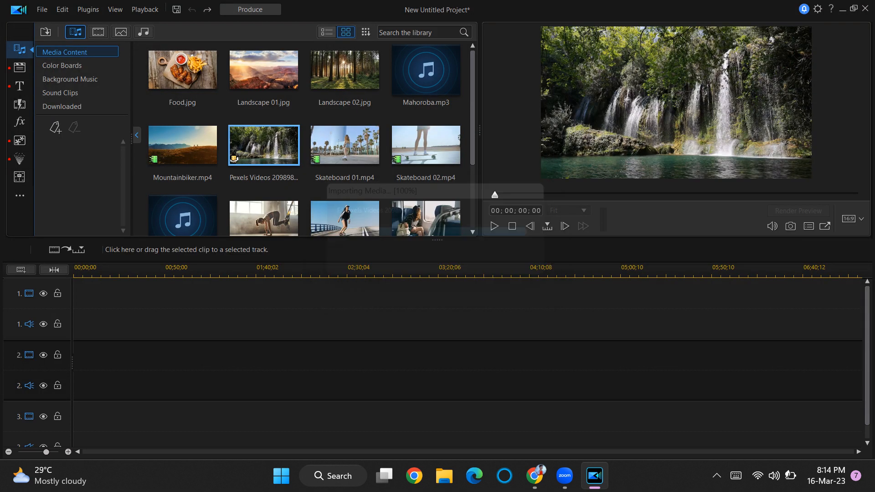
# Preview the Pexels Videos waterfall clip and place it at the start of track 2 on the timeline.
pyautogui.click(494, 226)
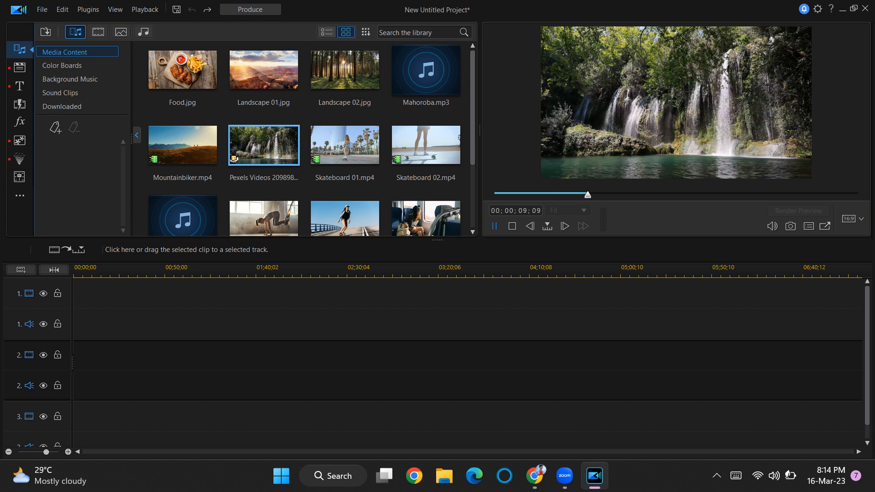
pyautogui.press('space')
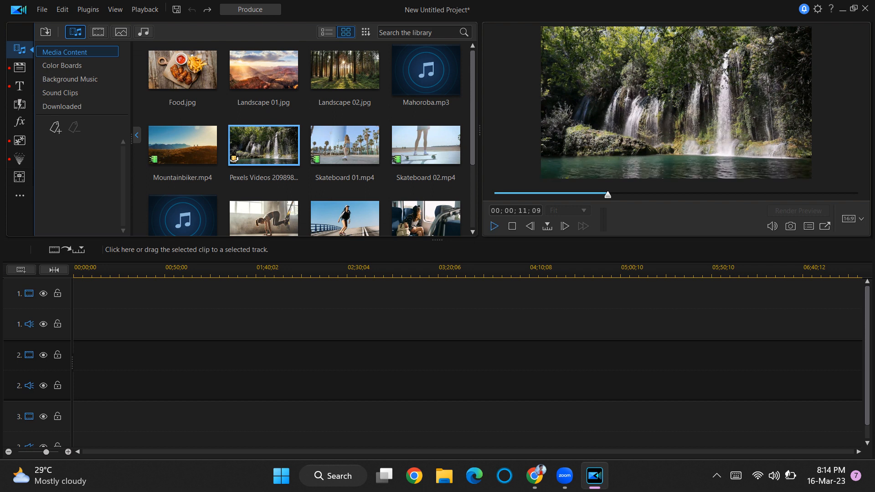
pyautogui.moveTo(272, 153); pyautogui.dragTo(107, 413)
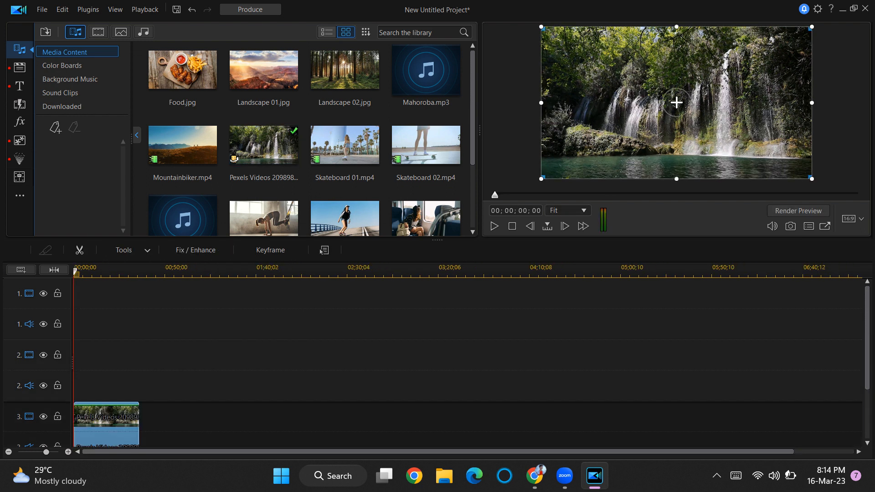
pyautogui.moveTo(109, 417); pyautogui.dragTo(108, 378)
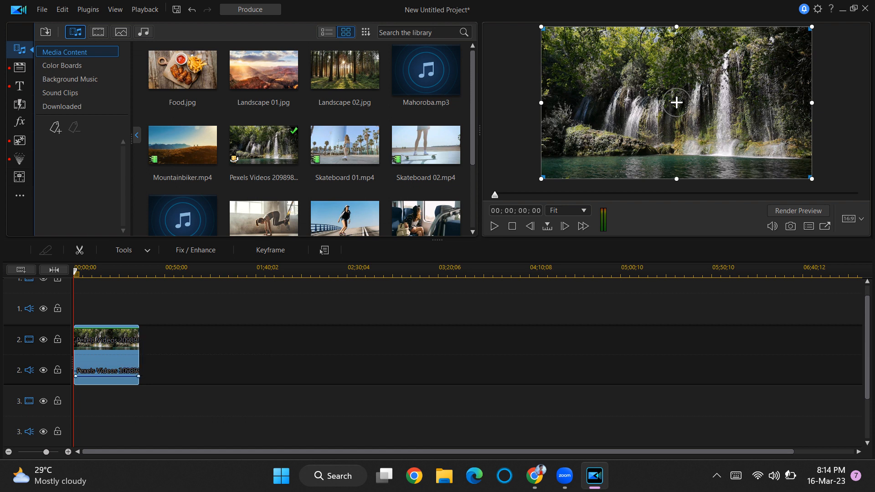
pyautogui.press('Escape')
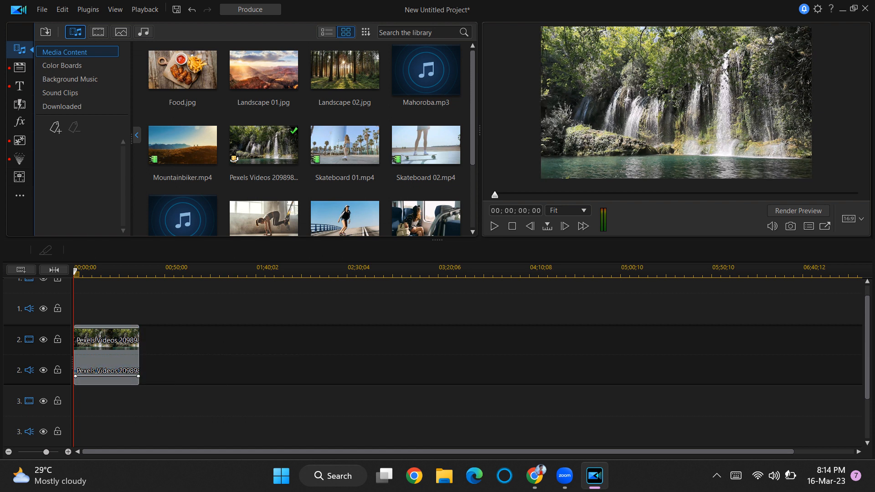
# Open the track 2 waterfall clip in Crop/Zoom/Pan and set the aspect ratio to Freeform.
pyautogui.click(98, 359)
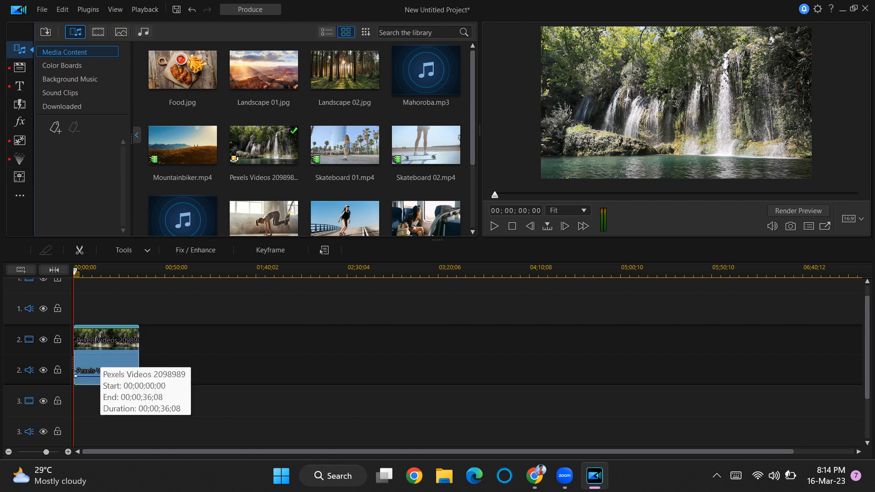
pyautogui.click(128, 249)
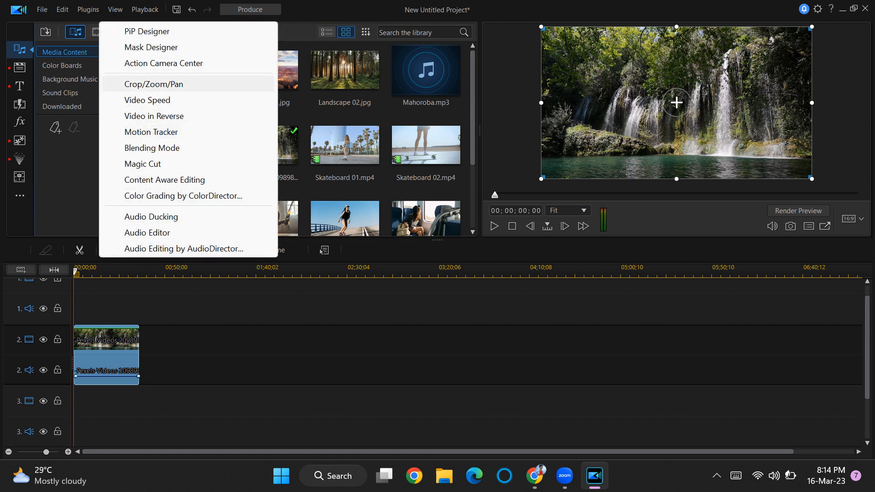
pyautogui.press('Return')
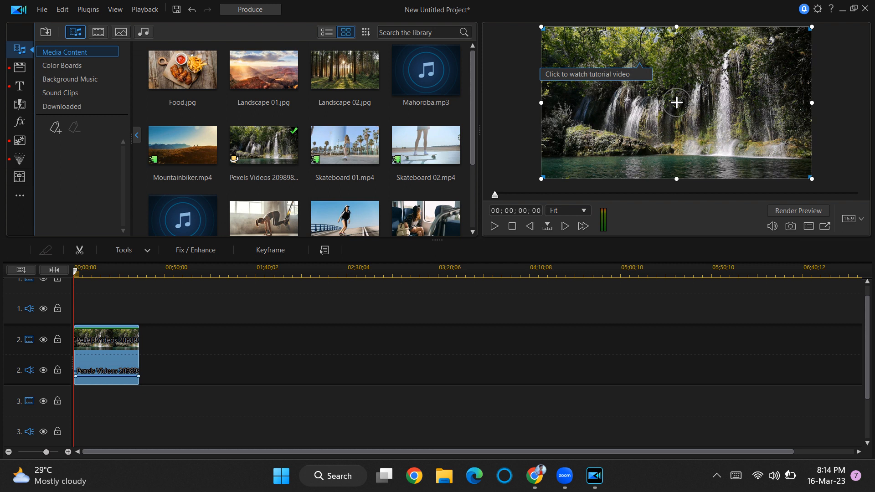
pyautogui.click(324, 250)
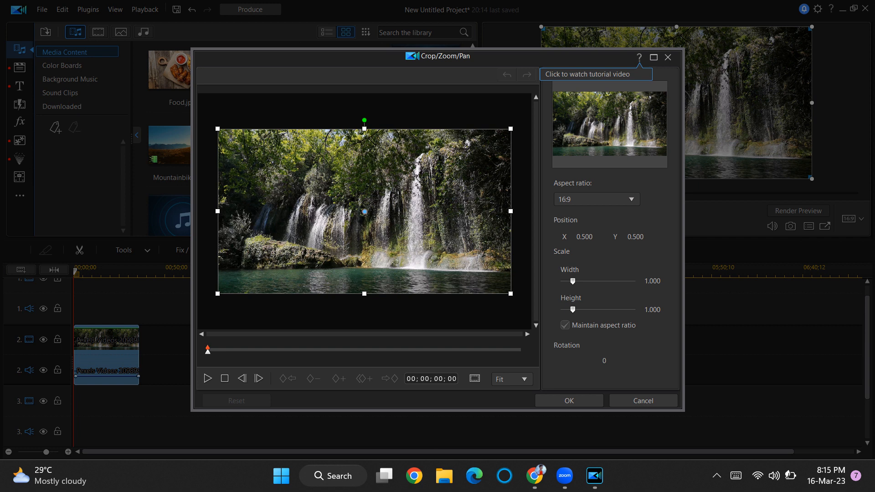
pyautogui.click(592, 199)
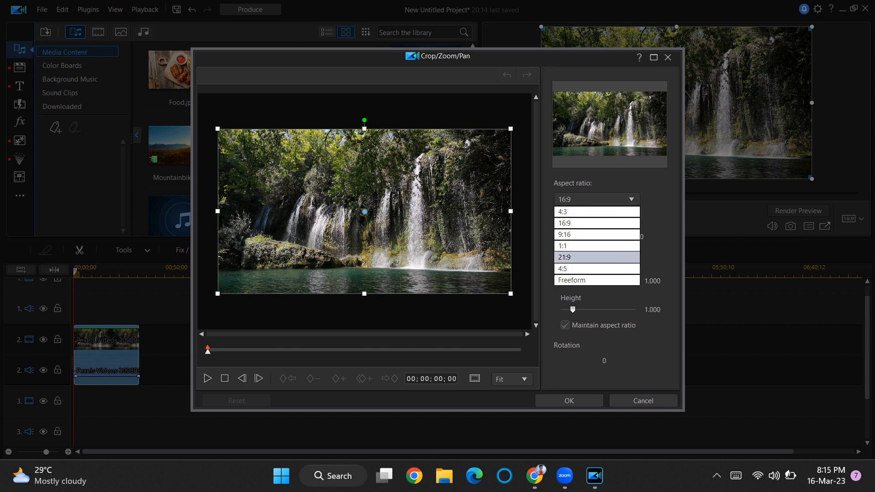
pyautogui.click(592, 280)
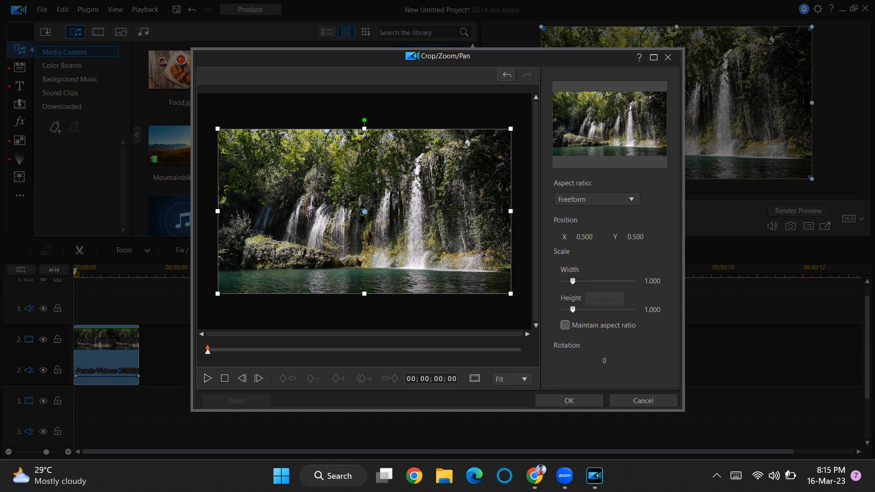
# Set the crop area's width scale to 0.500 for the track 2 clip, keeping the full height of 1.000.
pyautogui.moveTo(572, 281); pyautogui.dragTo(566, 281)
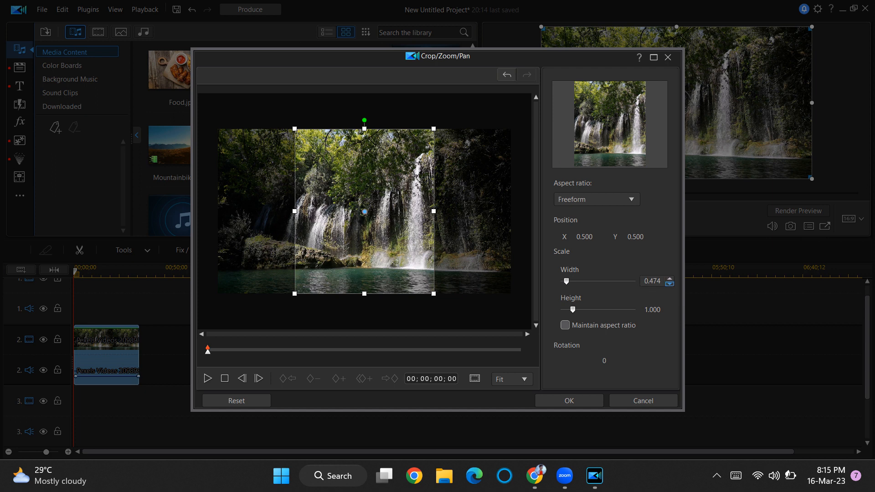
pyautogui.click(669, 278)
pyautogui.click(669, 278)
pyautogui.click(669, 279)
pyautogui.click(669, 279)
pyautogui.click(668, 279)
pyautogui.click(669, 278)
pyautogui.click(668, 279)
pyautogui.click(668, 279)
pyautogui.click(669, 279)
pyautogui.click(669, 279)
pyautogui.click(668, 279)
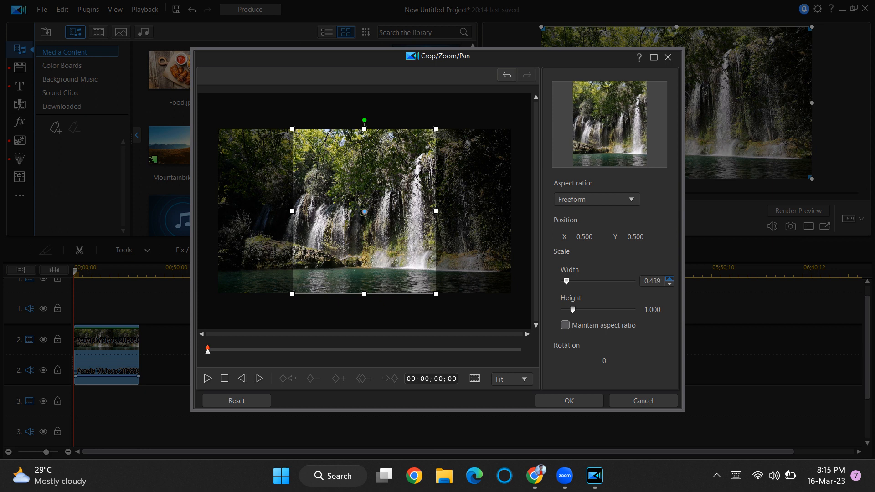
pyautogui.click(668, 279)
pyautogui.click(669, 279)
pyautogui.click(669, 278)
pyautogui.click(669, 279)
pyautogui.click(668, 279)
pyautogui.click(669, 278)
pyautogui.click(668, 279)
pyautogui.click(669, 278)
pyautogui.click(669, 279)
pyautogui.click(669, 278)
pyautogui.click(668, 279)
pyautogui.click(669, 278)
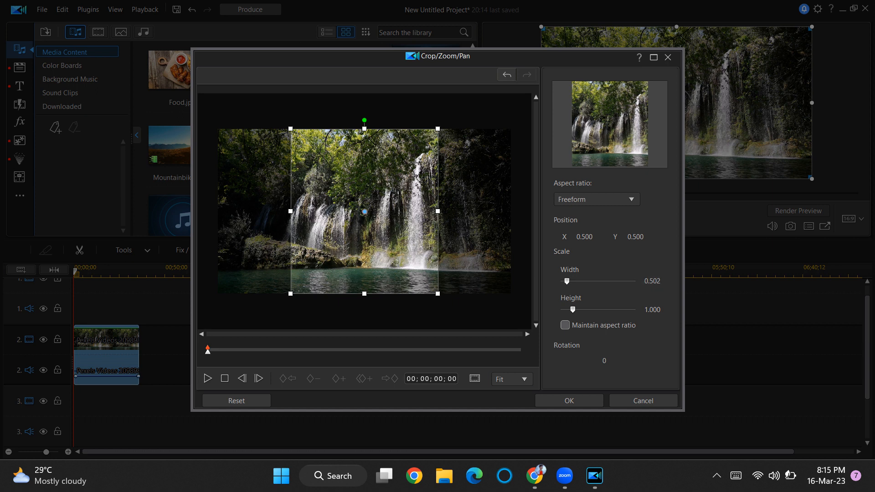
pyautogui.click(510, 379)
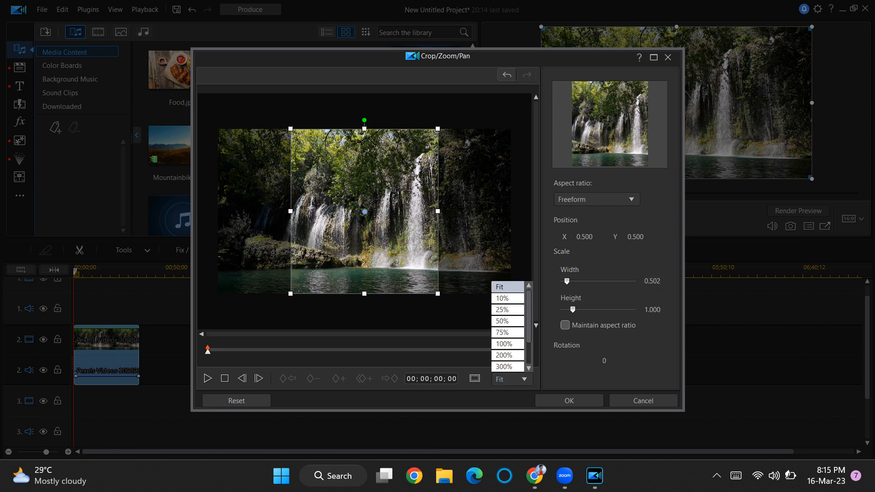
pyautogui.click(507, 286)
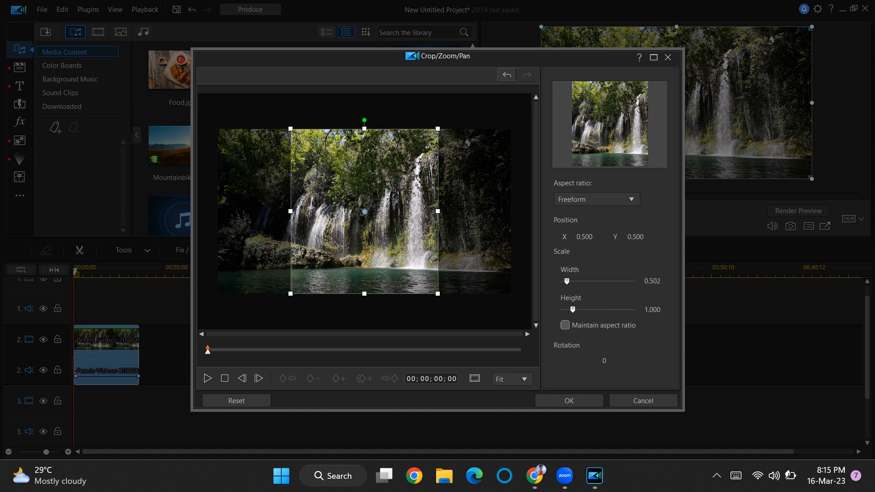
pyautogui.click(669, 283)
pyautogui.click(669, 283)
# Shift the crop area to X position 0.484, apply the crop, and move the clip to the left half of the frame.
pyautogui.moveTo(365, 211); pyautogui.dragTo(359, 211)
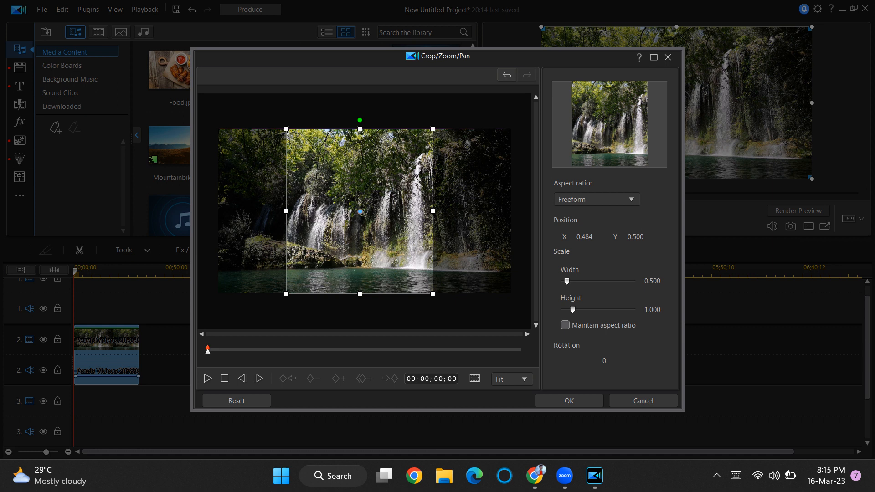
pyautogui.click(569, 401)
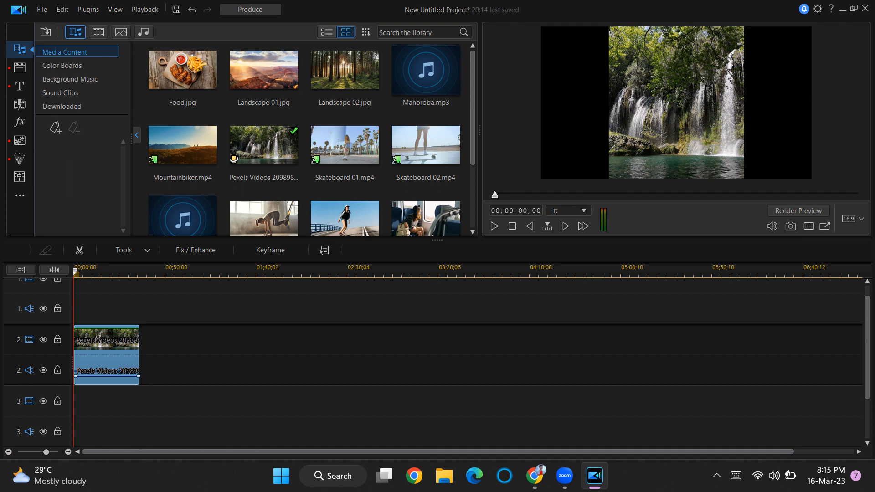
pyautogui.moveTo(676, 103); pyautogui.dragTo(608, 103)
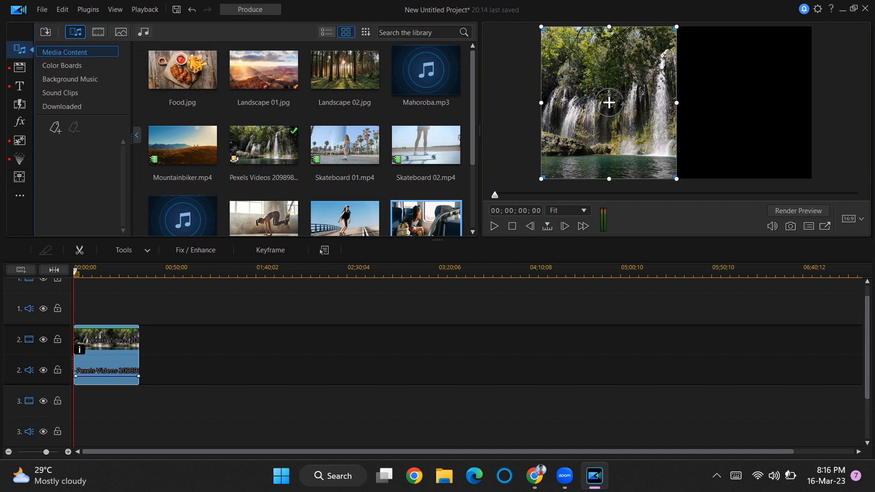
# Add a second copy of the Pexels Videos waterfall clip at the start of track 3 and preview it briefly.
pyautogui.click(273, 155)
pyautogui.moveTo(273, 155); pyautogui.dragTo(77, 417)
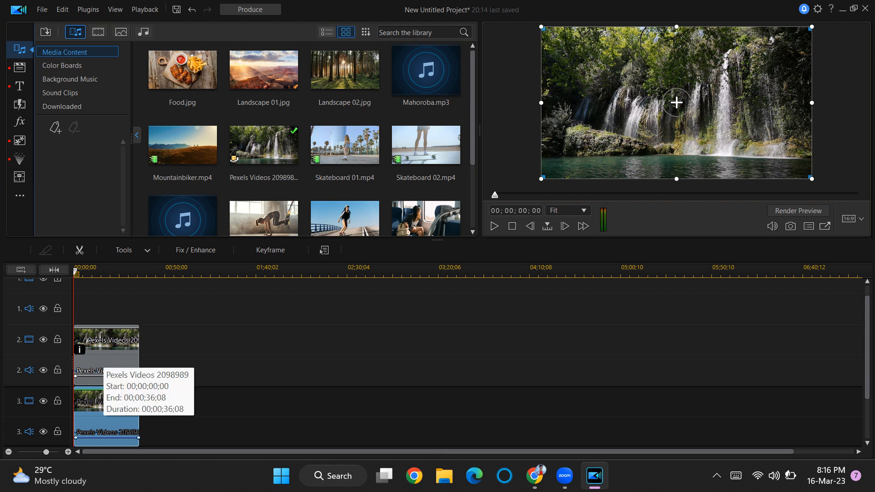
pyautogui.click(493, 226)
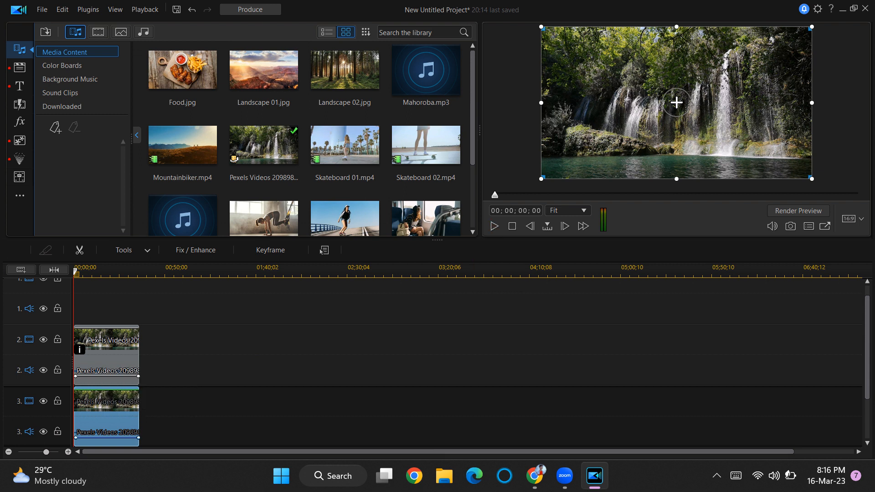
pyautogui.click(494, 225)
# Open the track 3 waterfall clip in Crop/Zoom/Pan and set the aspect ratio to Freeform.
pyautogui.click(91, 405)
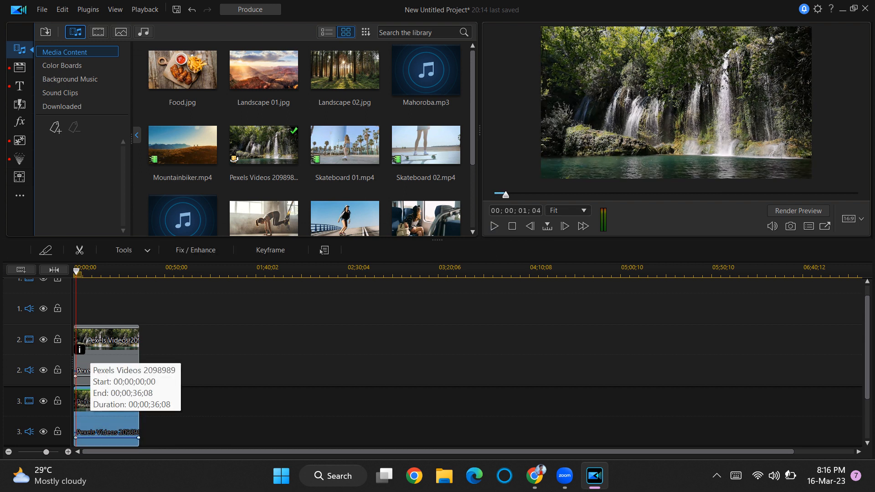
pyautogui.click(127, 250)
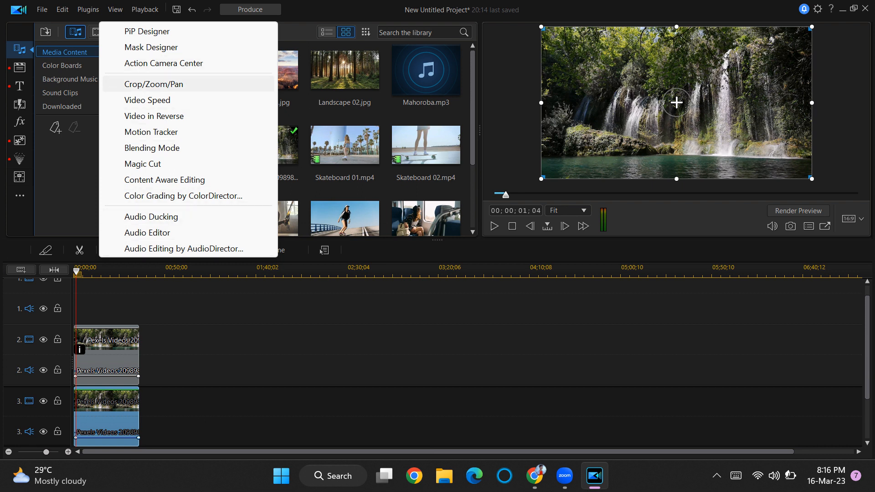
pyautogui.click(154, 84)
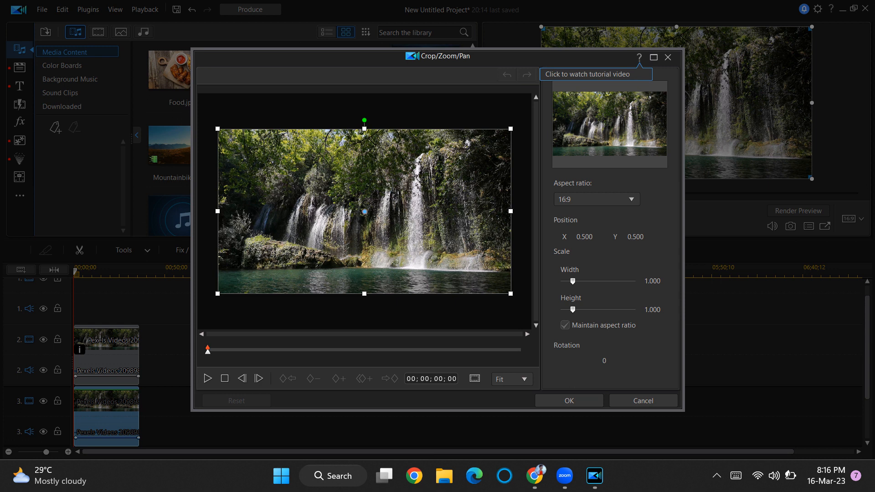
pyautogui.click(592, 199)
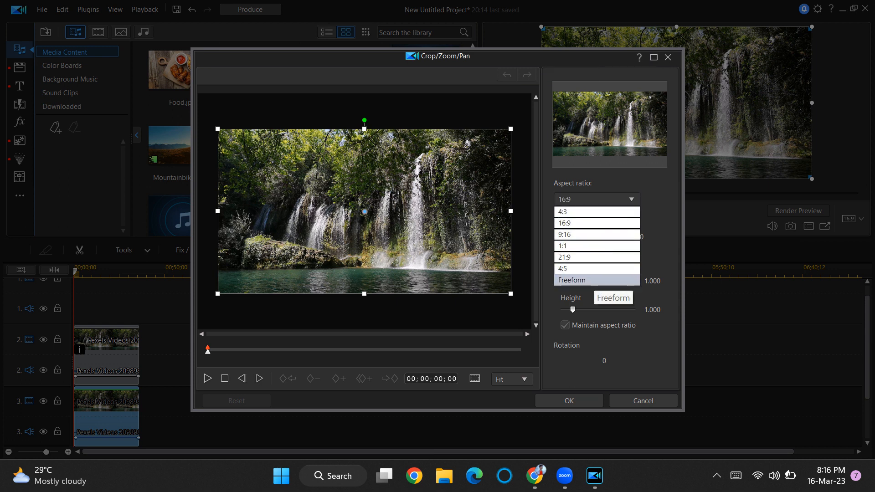
pyautogui.click(592, 280)
# Set the crop area's width scale to 0.500 for the track 3 clip and apply the crop.
pyautogui.moveTo(573, 281); pyautogui.dragTo(566, 281)
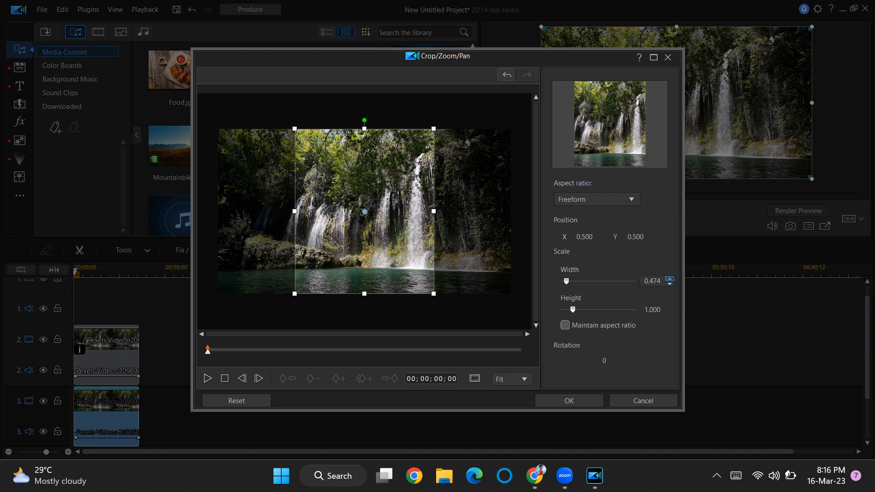
pyautogui.click(669, 278)
pyautogui.click(670, 279)
pyautogui.click(669, 278)
pyautogui.click(670, 279)
pyautogui.click(670, 278)
pyautogui.click(669, 279)
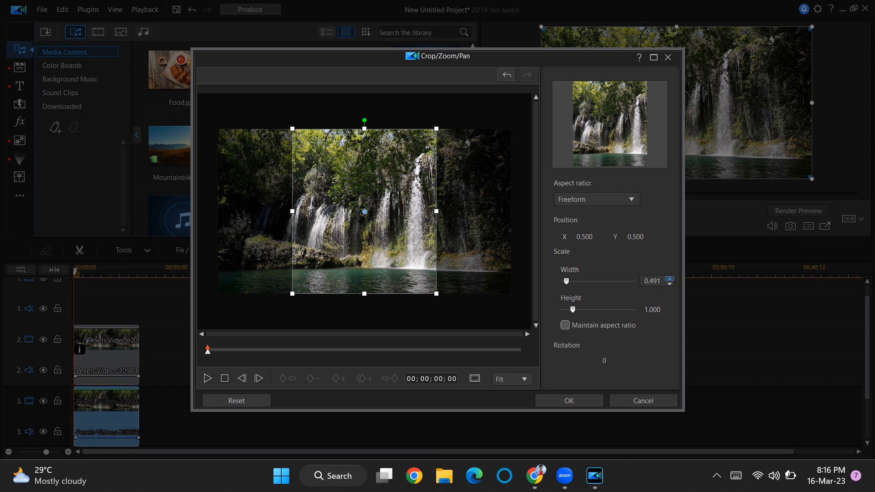
pyautogui.click(669, 278)
pyautogui.click(669, 278)
pyautogui.click(669, 278)
pyautogui.click(669, 278)
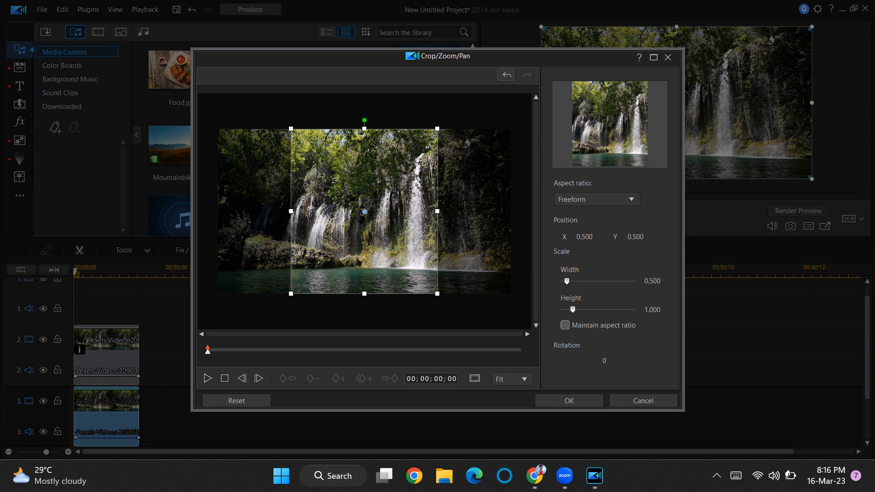
pyautogui.moveTo(364, 228); pyautogui.dragTo(364, 228)
pyautogui.click(569, 400)
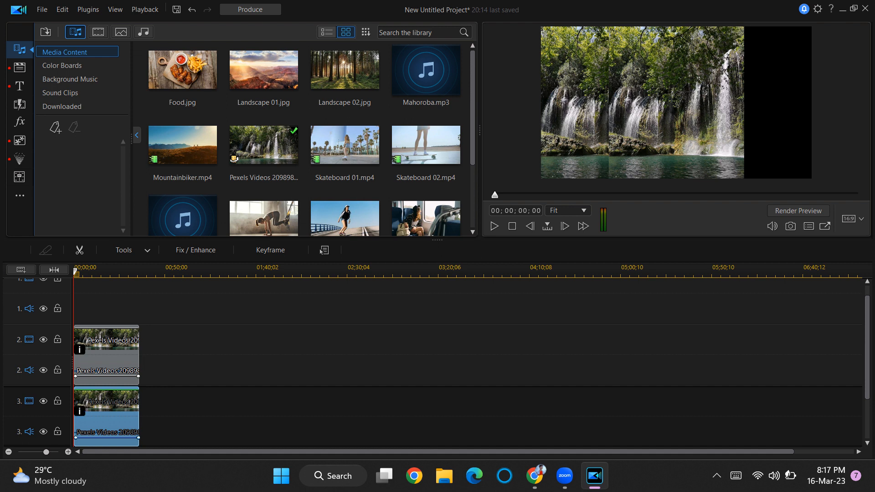
# Move the cropped track 3 clip to the right half of the frame and play back the split-screen result.
pyautogui.moveTo(676, 102); pyautogui.dragTo(744, 102)
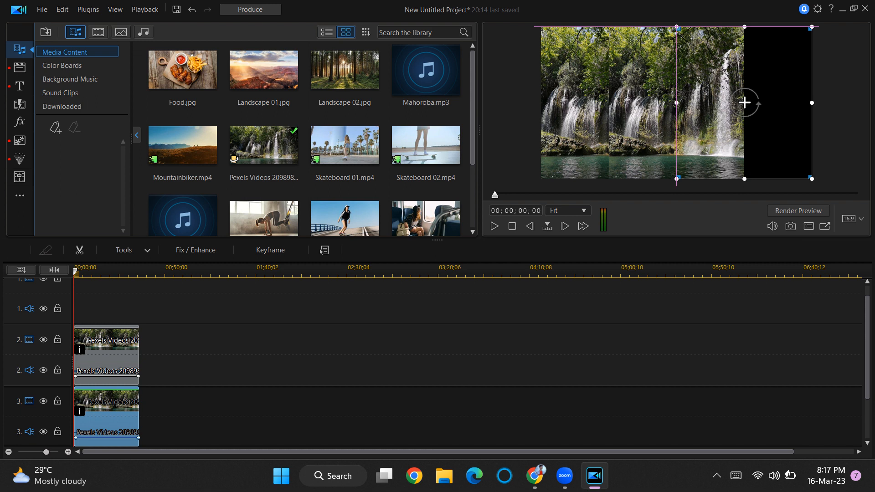
pyautogui.moveTo(743, 103); pyautogui.dragTo(744, 102)
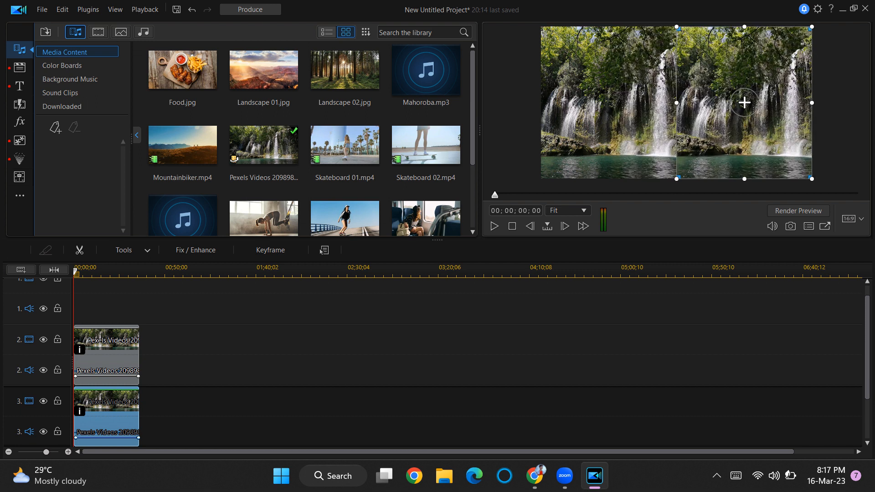
pyautogui.click(494, 226)
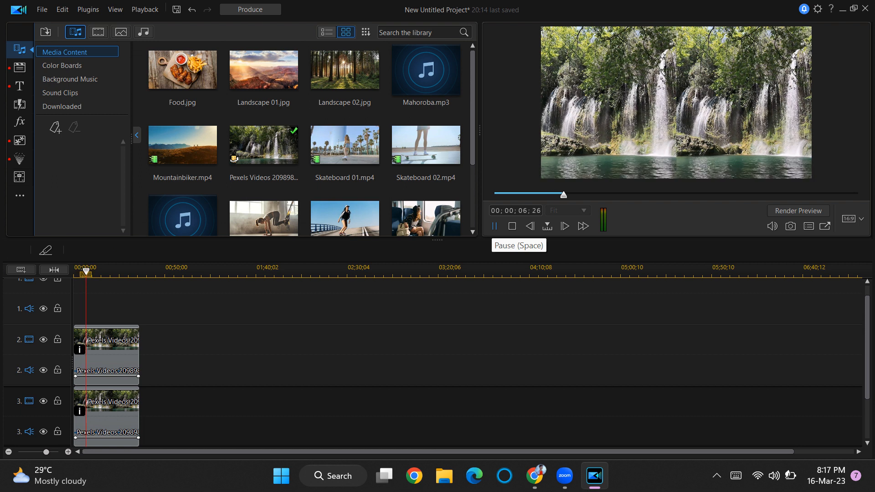
pyautogui.click(494, 226)
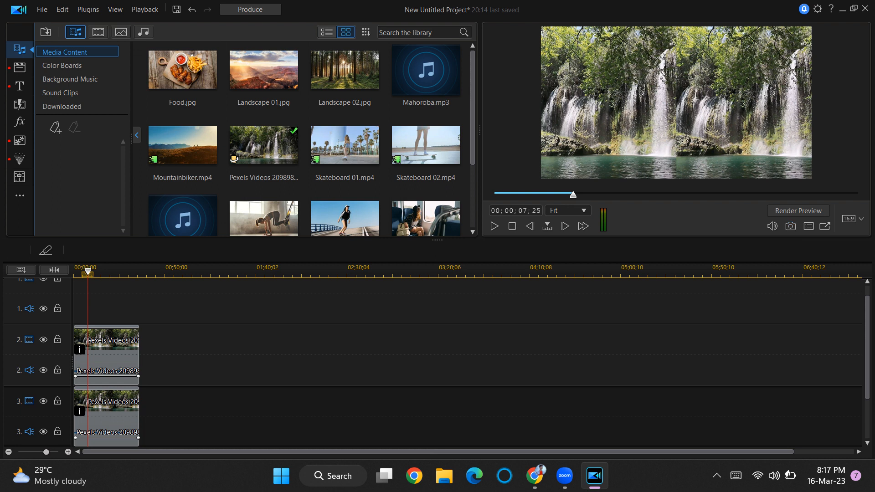
pyautogui.press('super+d')
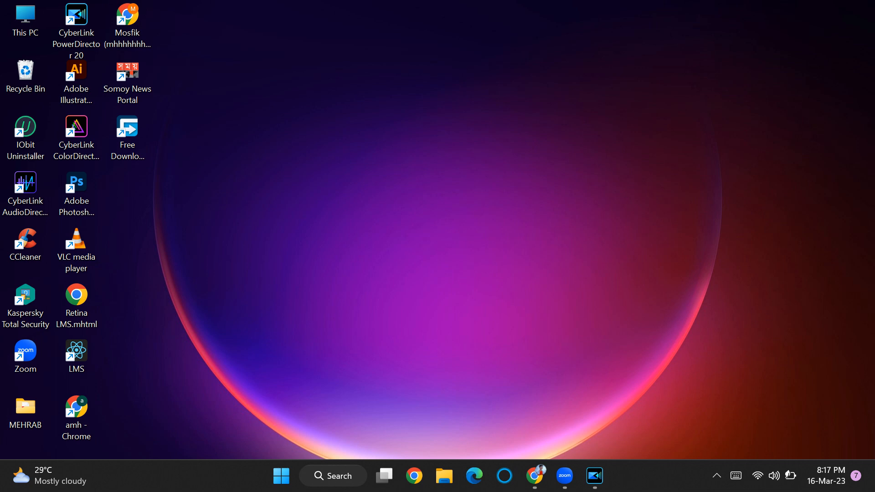
pyautogui.rightClick(535, 12)
pyautogui.click(580, 69)
pyautogui.click(716, 476)
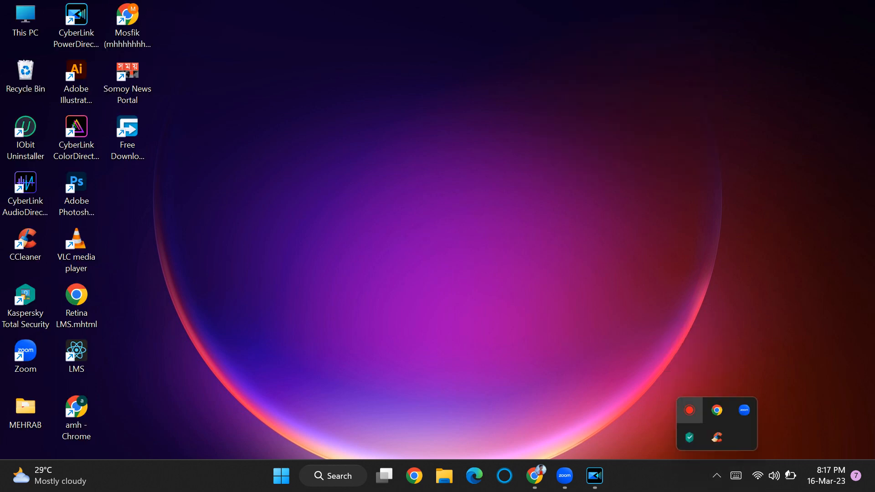